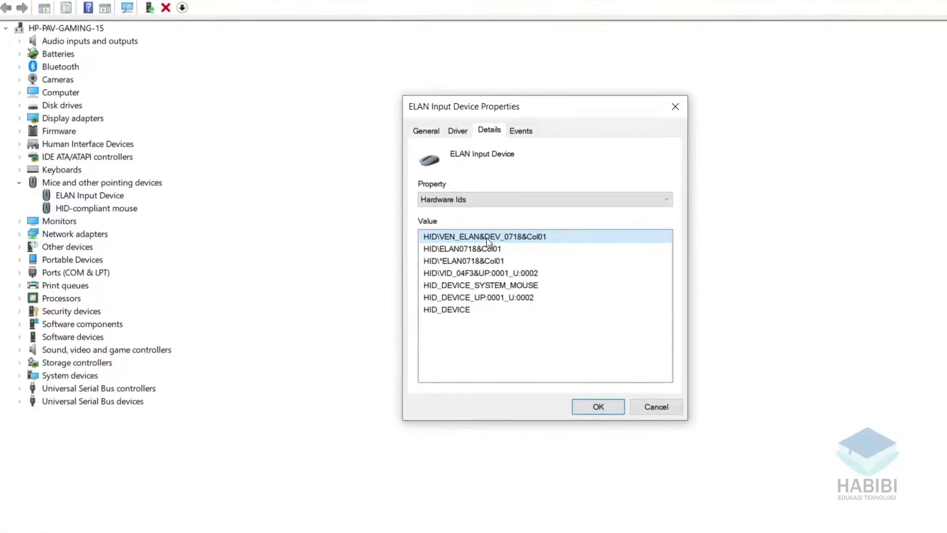
# - Copy the hardware ID HID\VEN_ELAN&DEV_0718&Col01 from the ELAN Input Device properties
pyautogui.moveTo(487, 237); pyautogui.dragTo(491, 262)
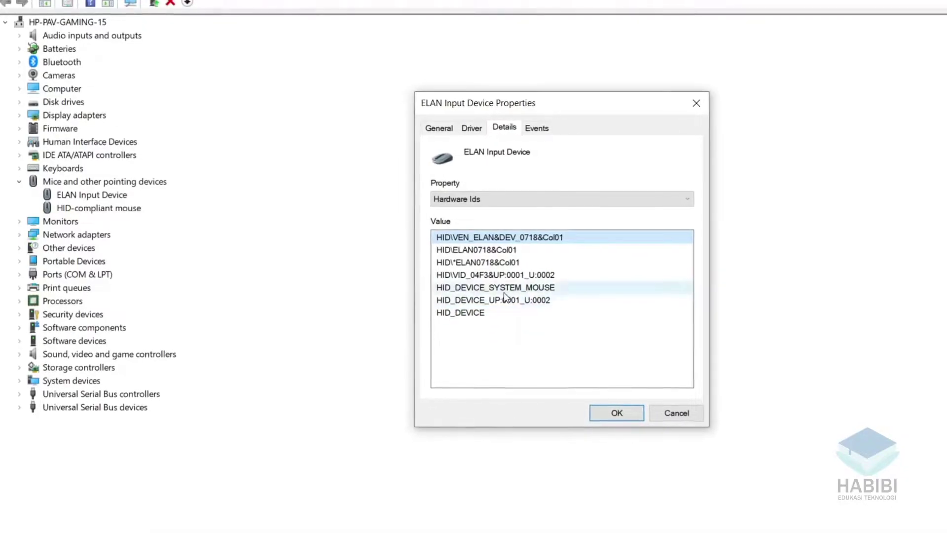
pyautogui.rightClick(537, 237)
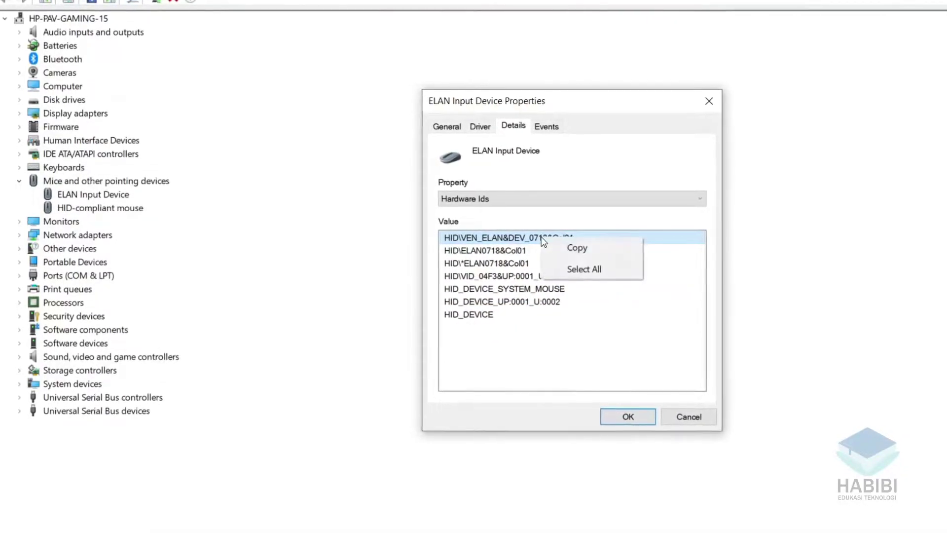
pyautogui.click(583, 249)
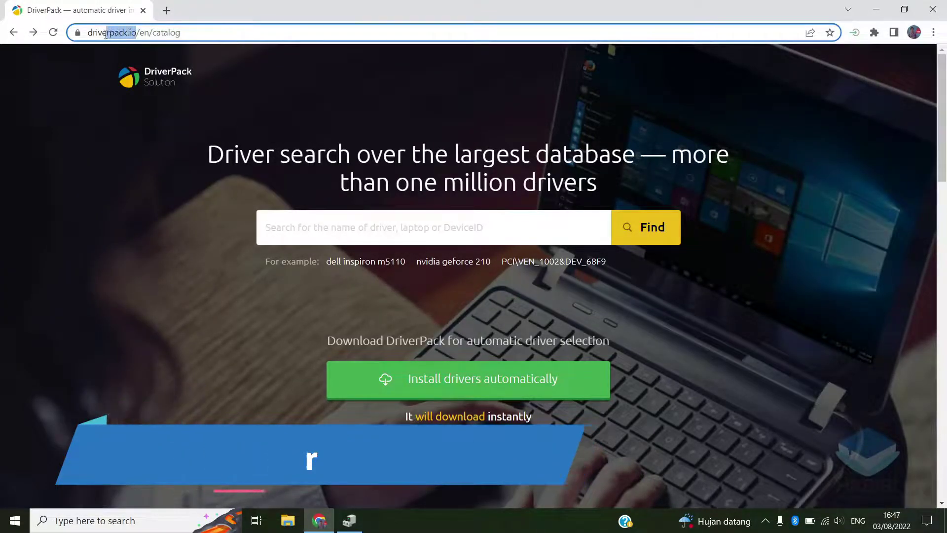
# - In the browser, search driverpack.io's driver catalog for the copied hardware ID and open the ELAN Input Device result
pyautogui.moveTo(107, 34); pyautogui.dragTo(88, 32)
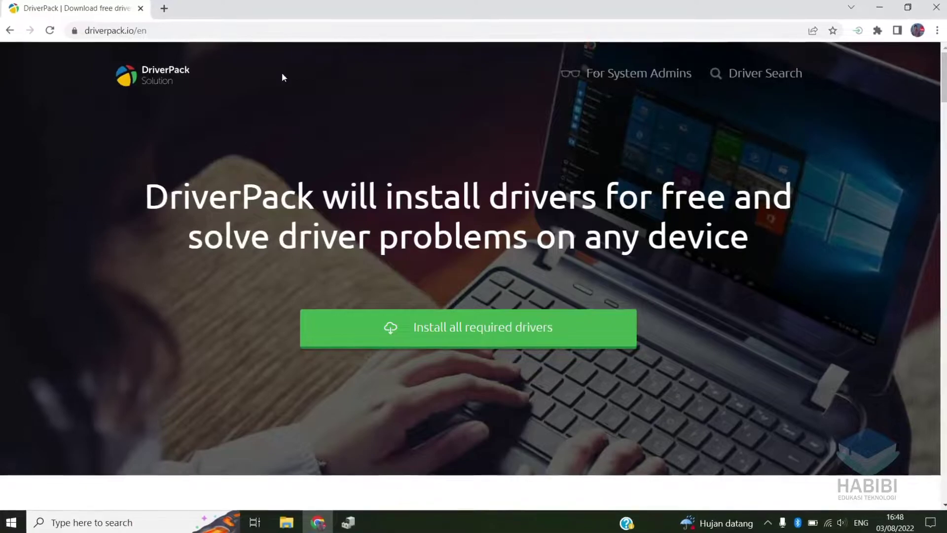
pyautogui.click(777, 72)
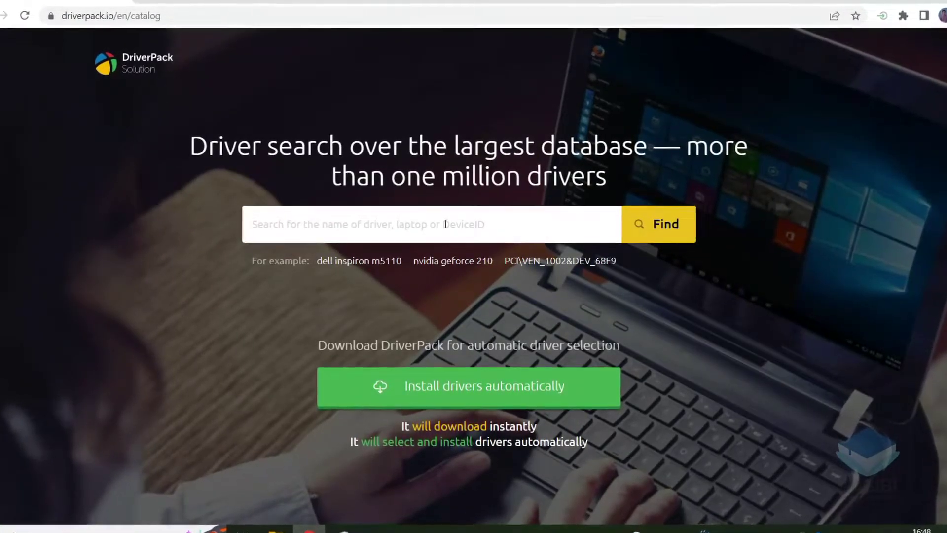
pyautogui.rightClick(325, 223)
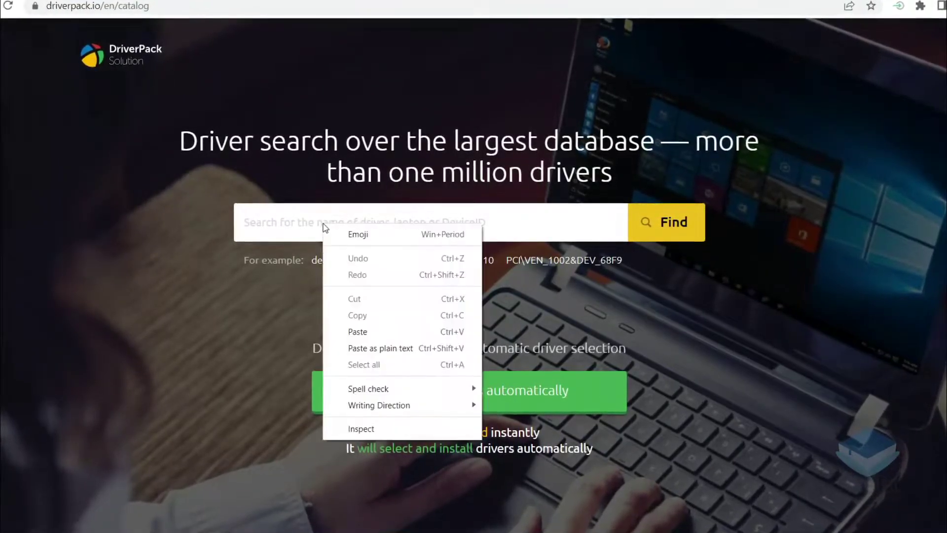
pyautogui.click(366, 333)
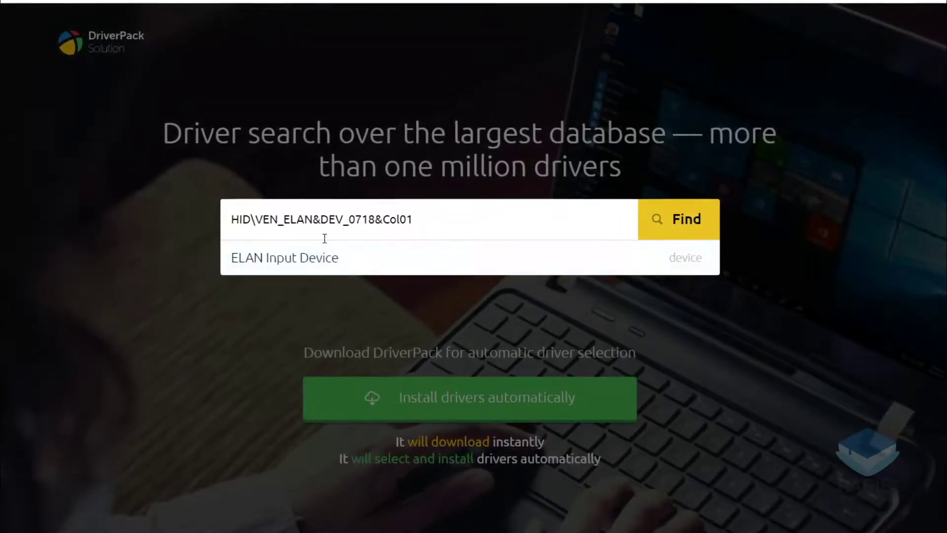
pyautogui.click(291, 262)
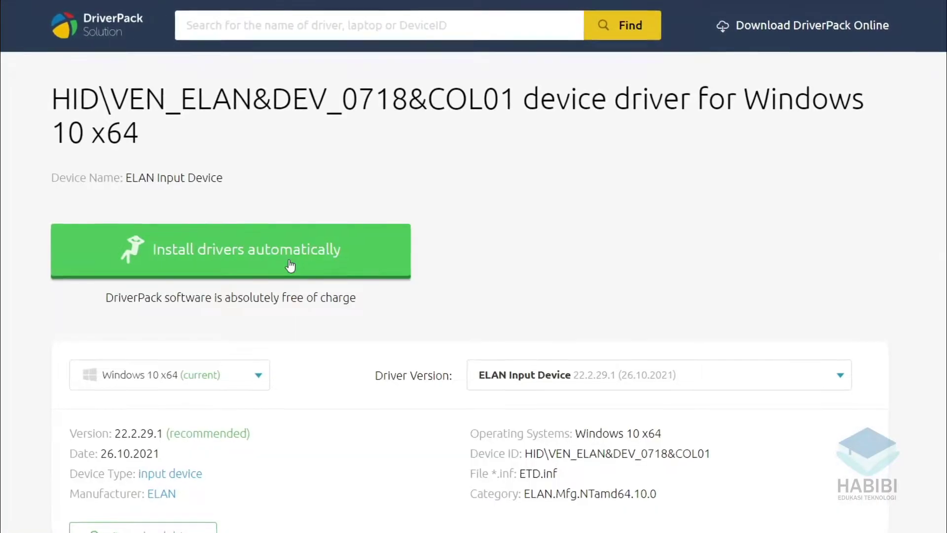
# - Review the driver versions offered for the device, and check the installed driver's date and version in Device Manager
pyautogui.scroll(-3, 392, 334)
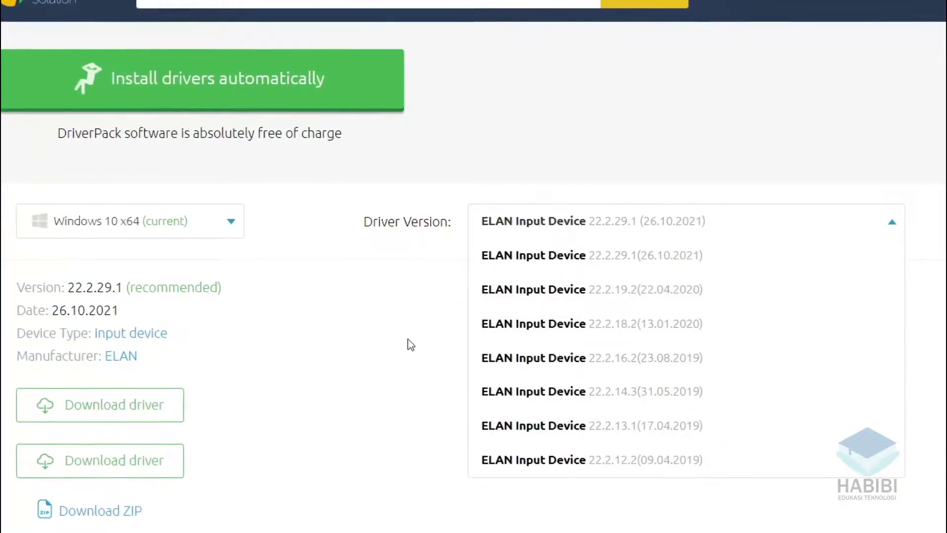
pyautogui.click(392, 329)
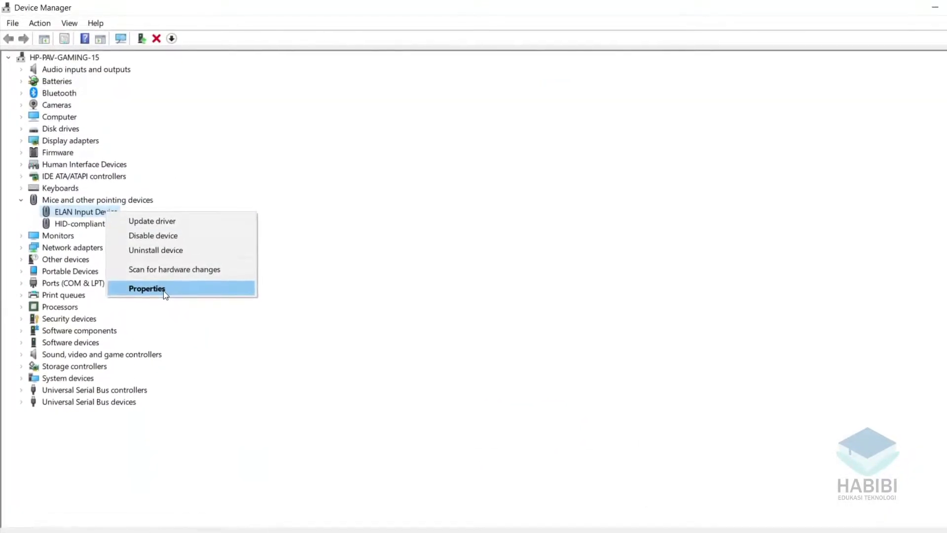
pyautogui.click(164, 291)
pyautogui.click(402, 153)
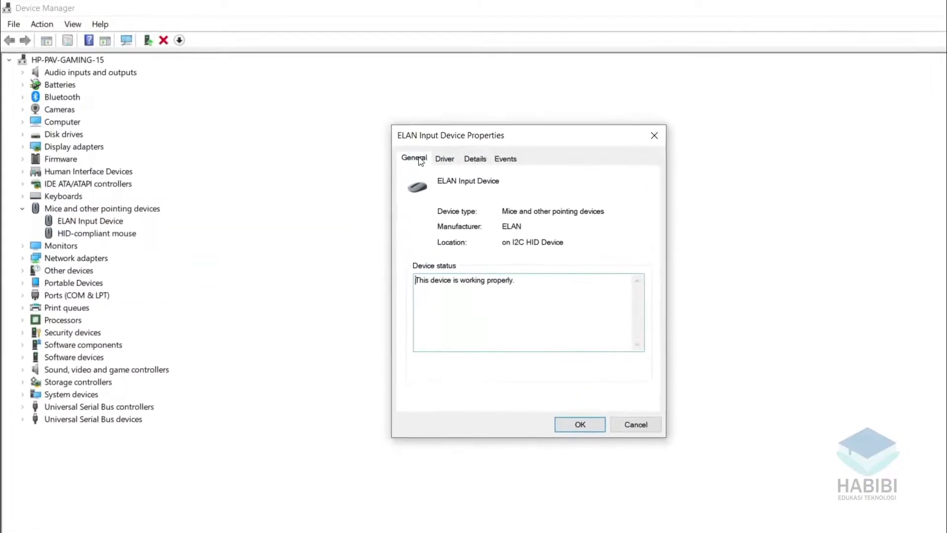
pyautogui.click(444, 159)
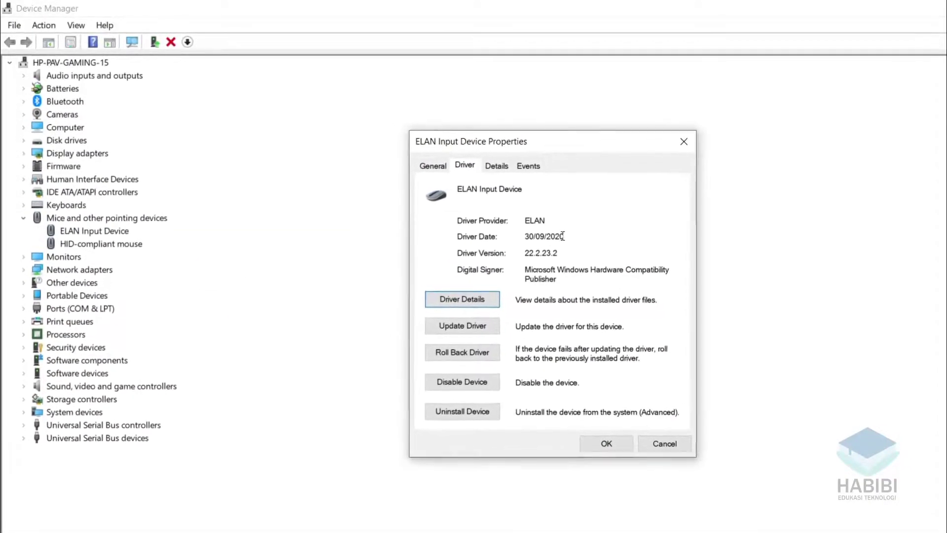
pyautogui.doubleClick(562, 237)
pyautogui.click(592, 248)
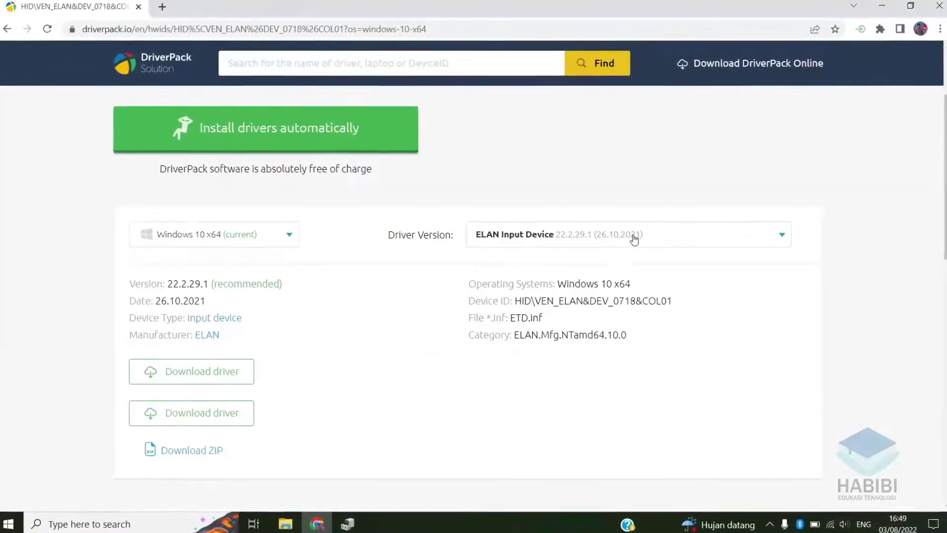
# - Back in the browser, compare the offered driver versions and download the 22.2.29.1 ZIP package for Windows 10 x64
pyautogui.click(632, 236)
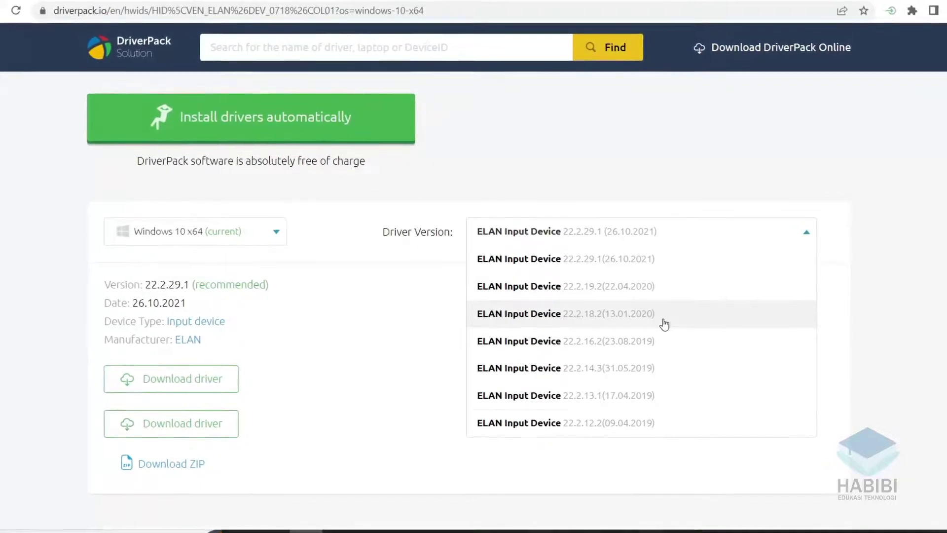
pyautogui.click(393, 330)
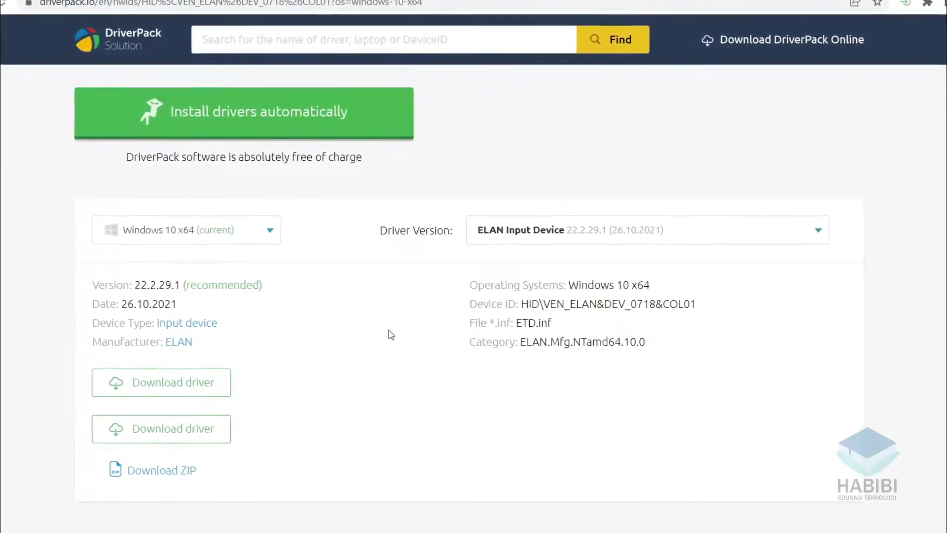
pyautogui.scroll(-3, 376, 386)
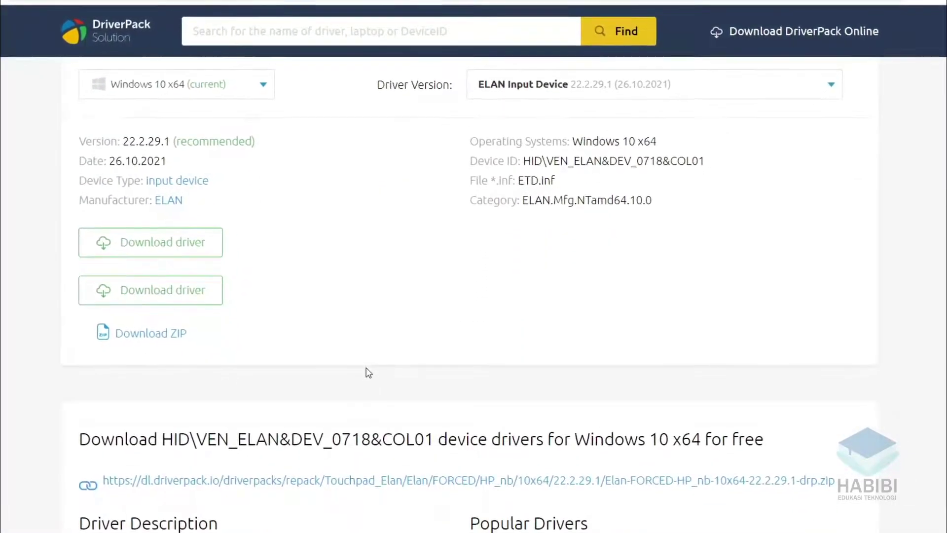
pyautogui.scroll(-2, 363, 327)
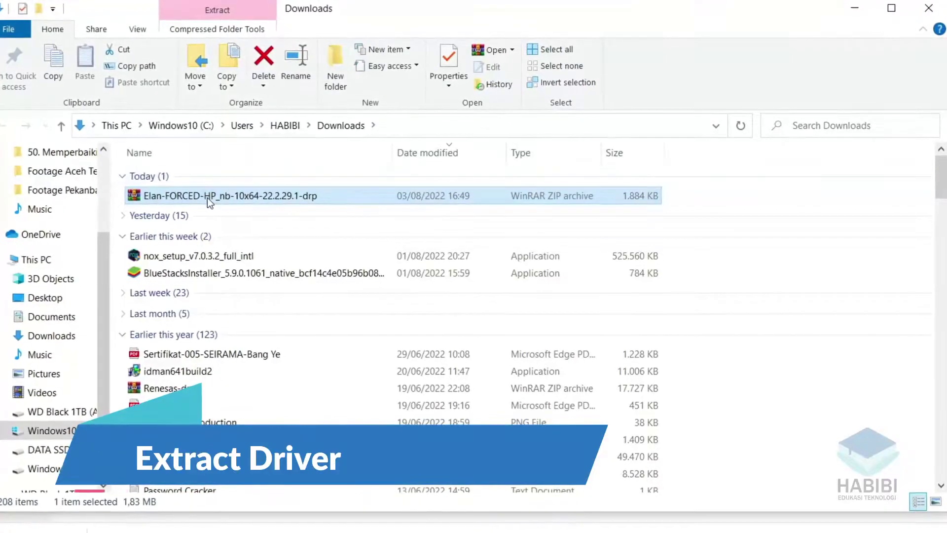
# - In File Explorer, extract the Elan-FORCED-HP_nb-10x64-22.2.29.1-drp archive into its own Downloads folder and browse into its nested 10x64 folder
pyautogui.rightClick(206, 196)
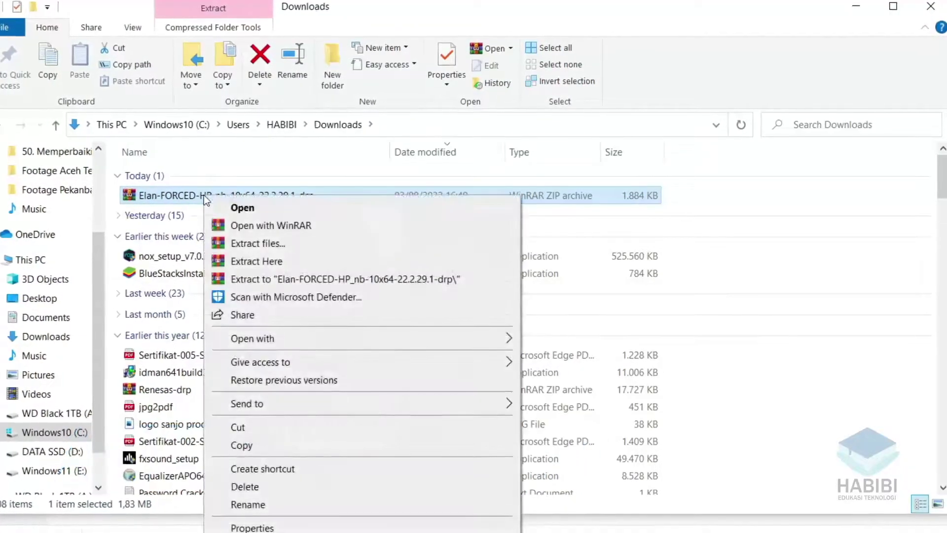
pyautogui.click(241, 245)
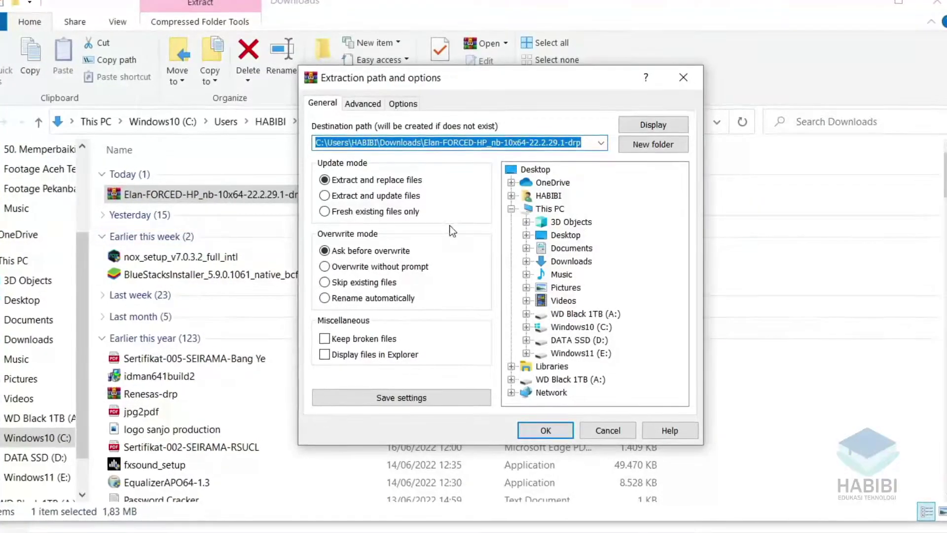
pyautogui.click(545, 431)
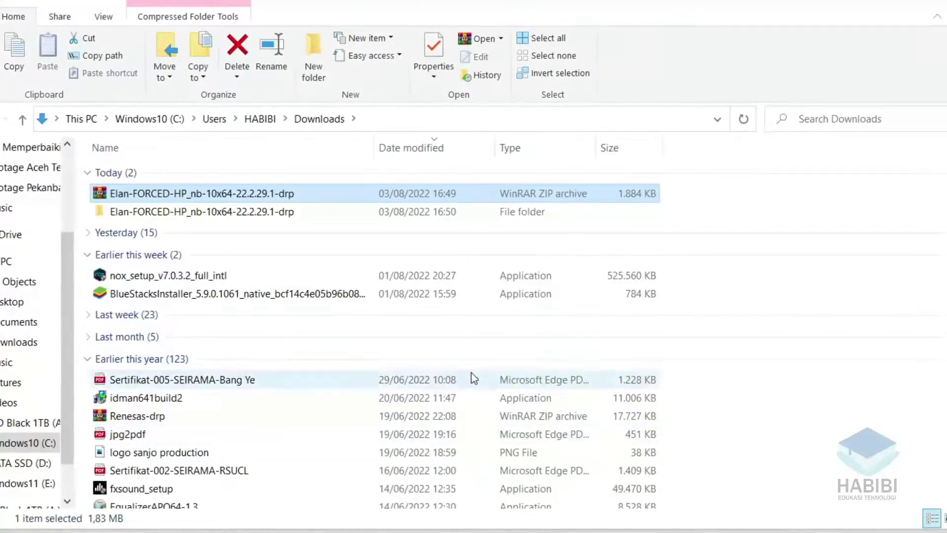
pyautogui.doubleClick(298, 212)
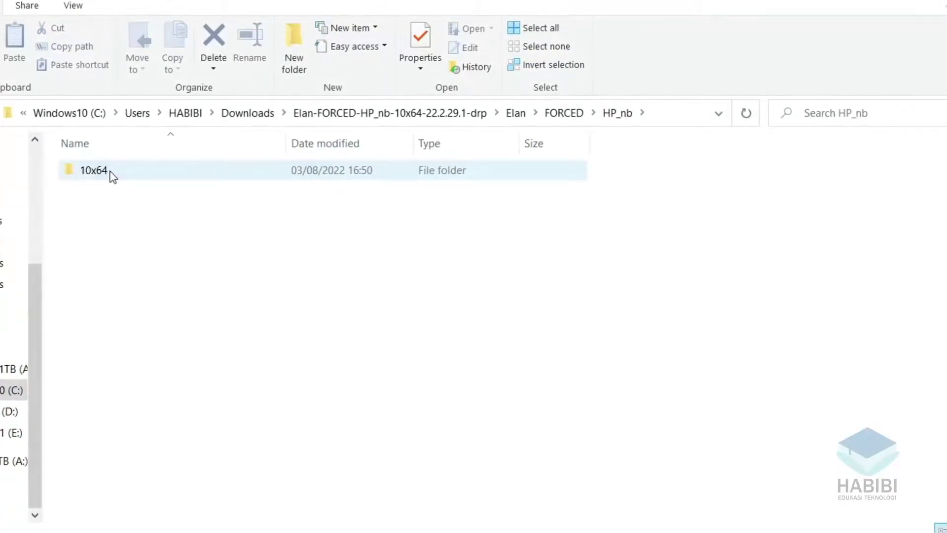
pyautogui.doubleClick(108, 174)
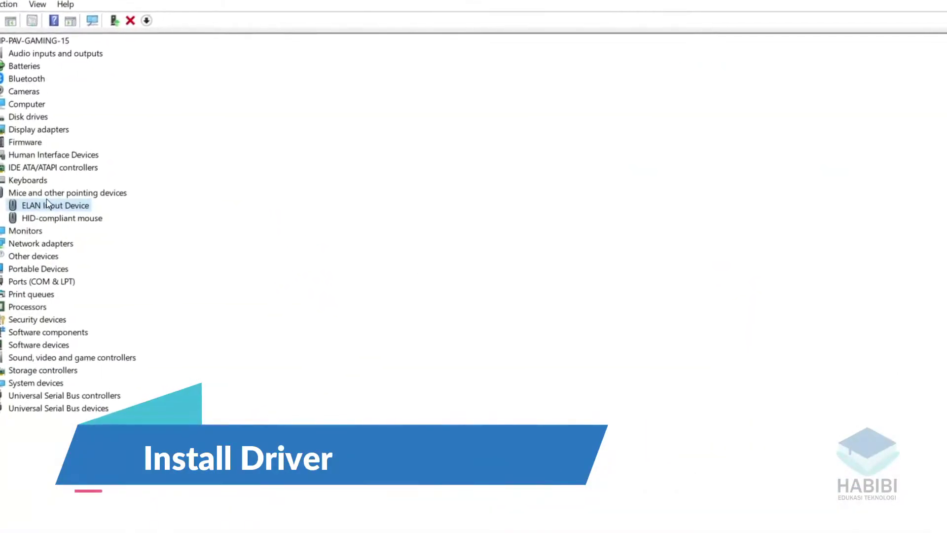
# - In Device Manager, start a manual driver update for ELAN Input Device, choosing to pick from available drivers and install from disk
pyautogui.rightClick(54, 207)
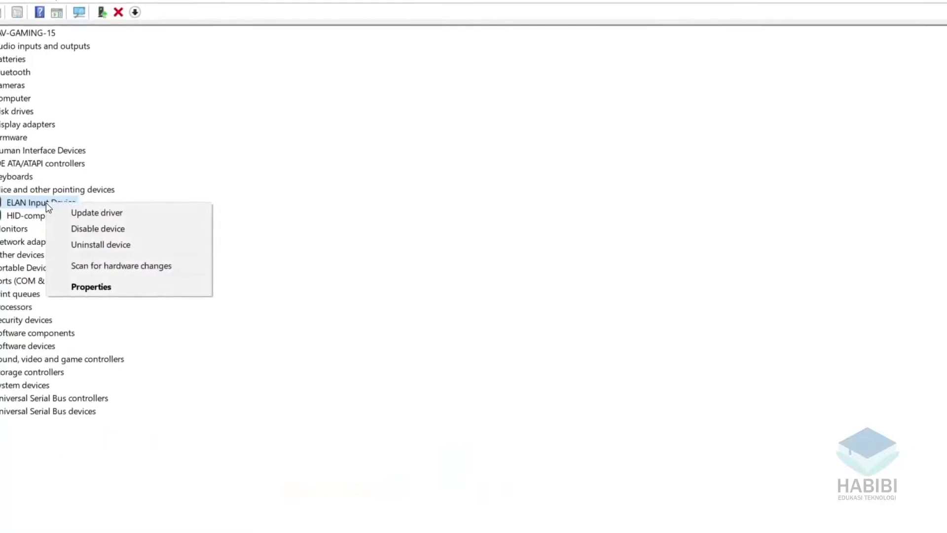
pyautogui.click(98, 287)
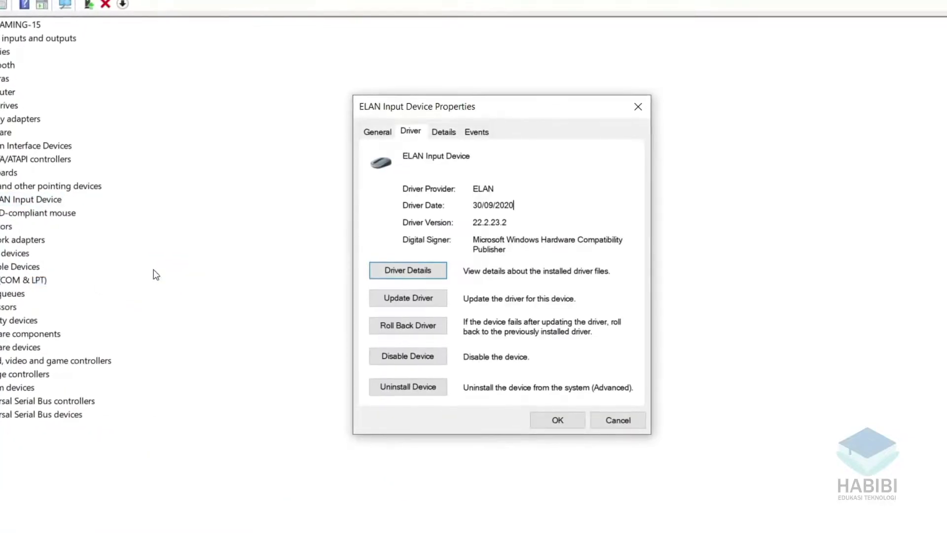
pyautogui.click(420, 298)
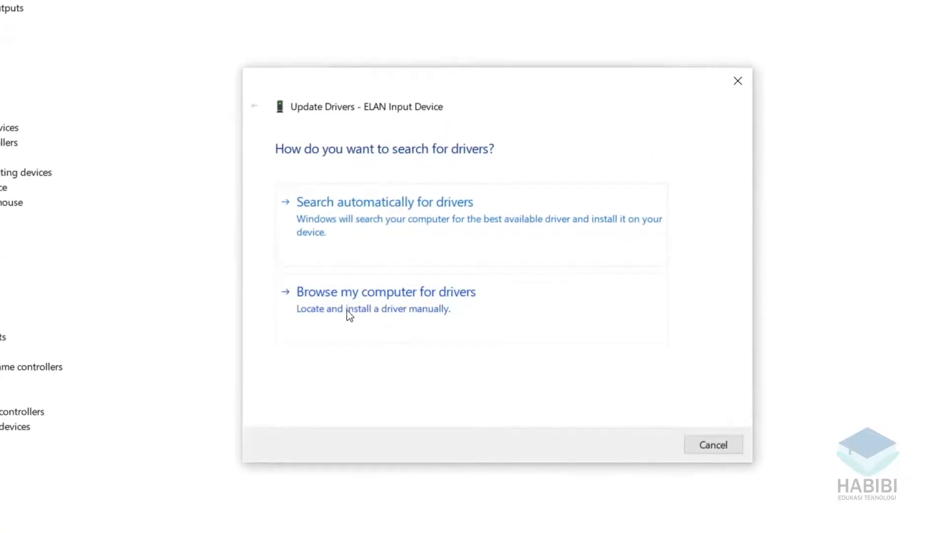
pyautogui.click(458, 311)
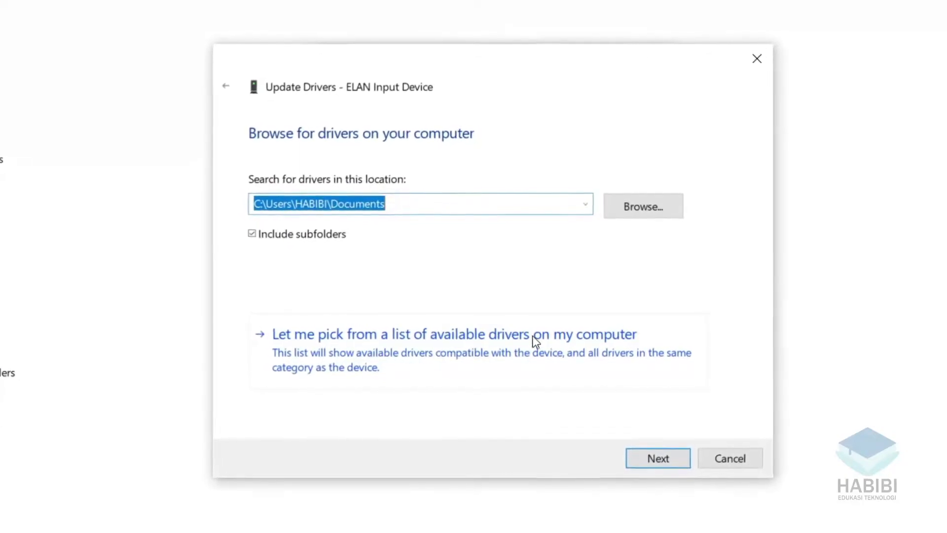
pyautogui.click(582, 366)
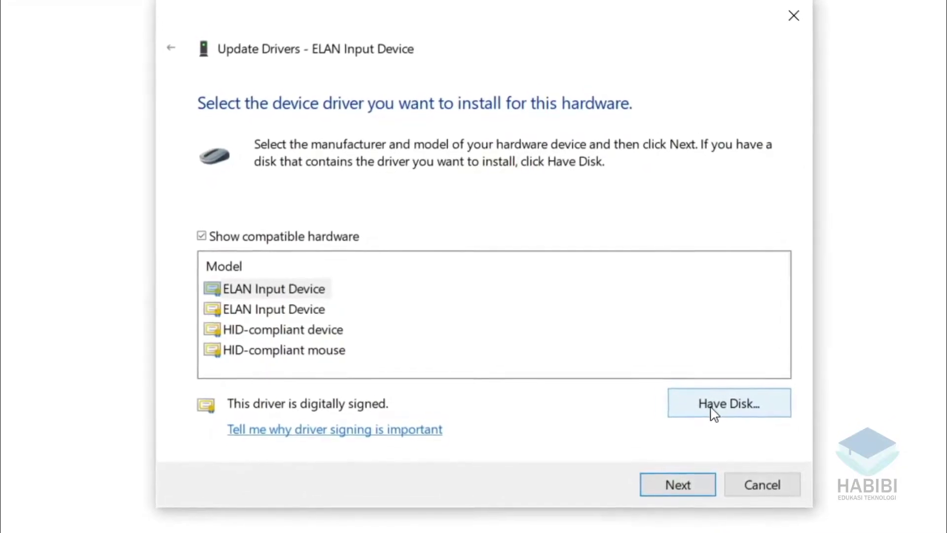
pyautogui.click(745, 418)
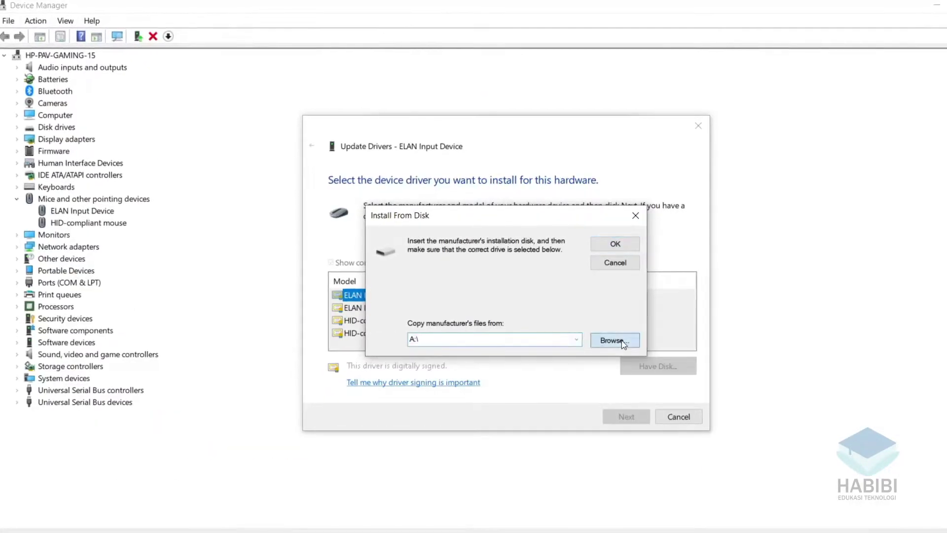
# - Browse for the driver files in Downloads, opening the Elan-FORCED-HP_nb-10x64-22.2.29.1-drp folder down to 10x64 and its 22.2.29.1 subfolder
pyautogui.click(612, 340)
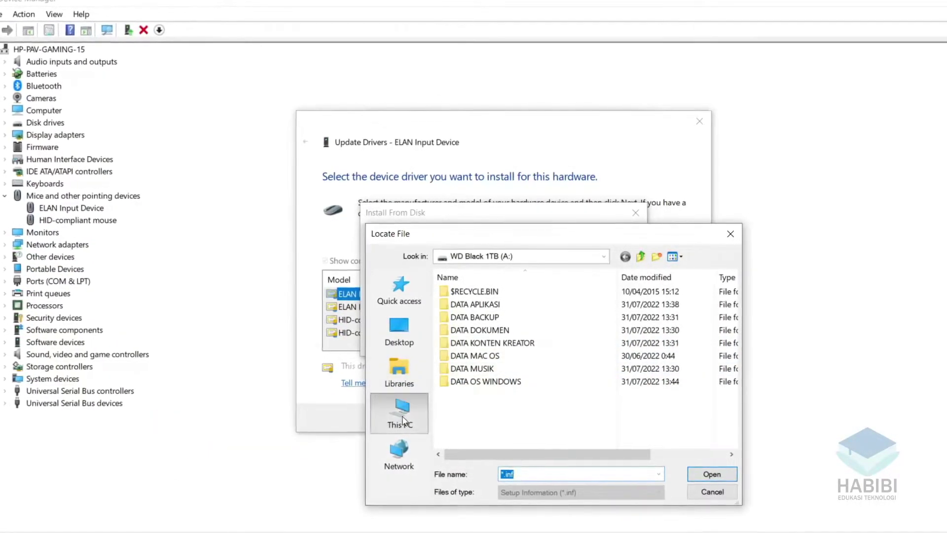
pyautogui.click(400, 414)
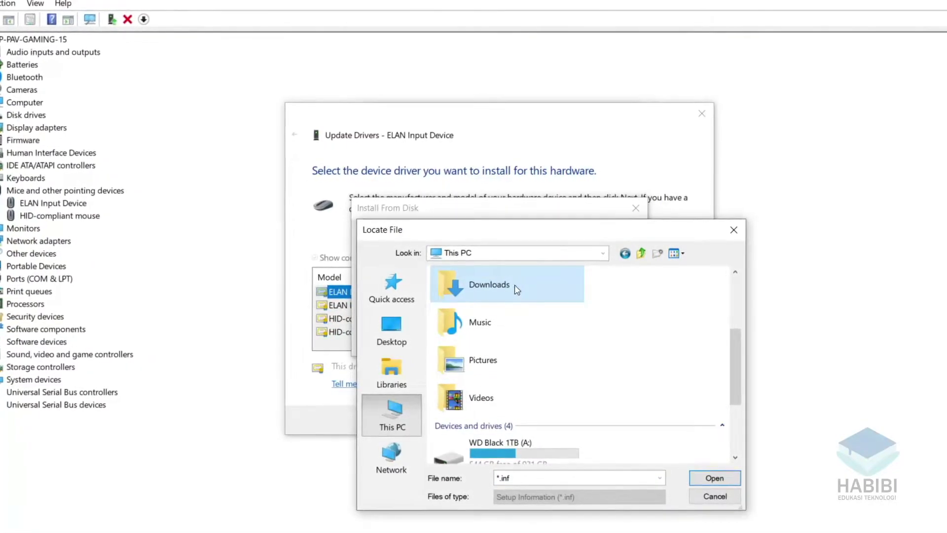
pyautogui.doubleClick(496, 297)
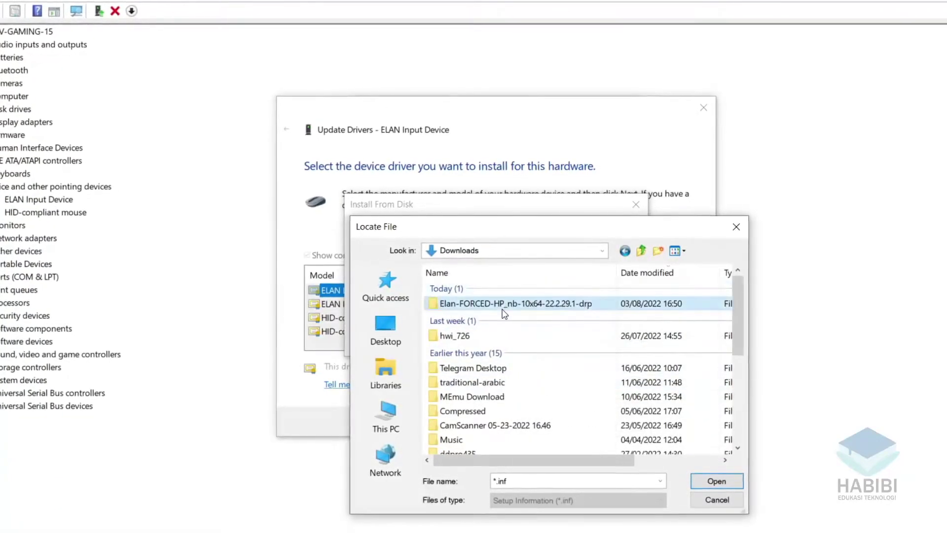
pyautogui.doubleClick(503, 310)
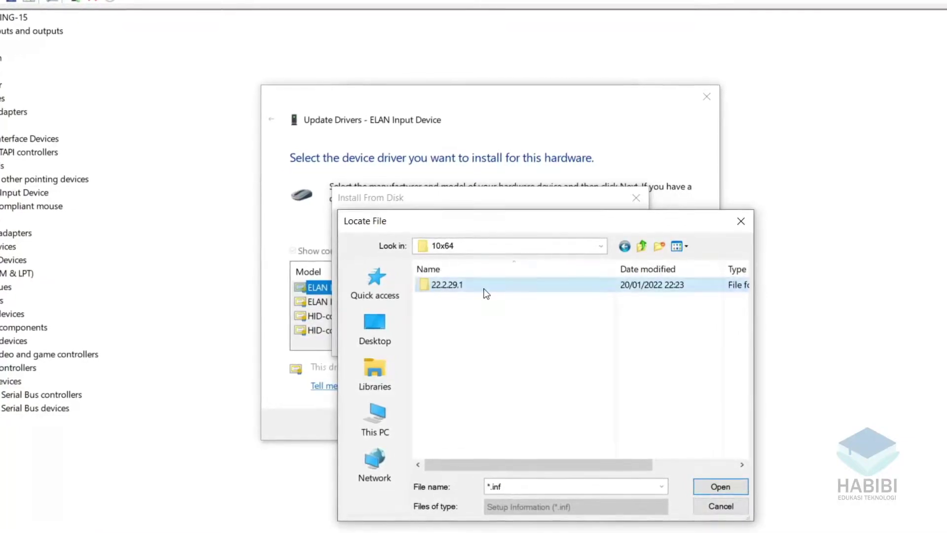
pyautogui.doubleClick(485, 291)
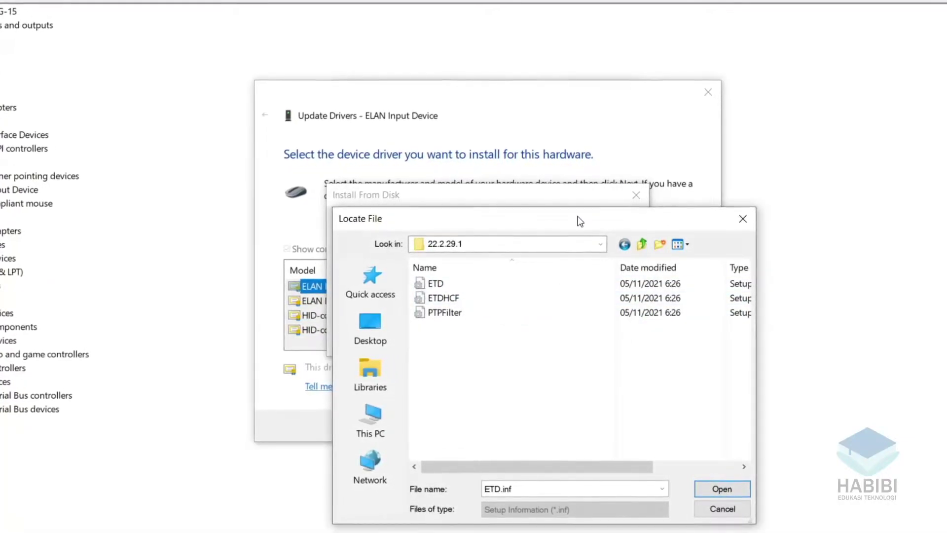
# - Choose the ETD setup information file as the installation source and install its ELAN Input Device driver
pyautogui.moveTo(580, 222); pyautogui.dragTo(566, 173)
pyautogui.moveTo(737, 277); pyautogui.dragTo(923, 279)
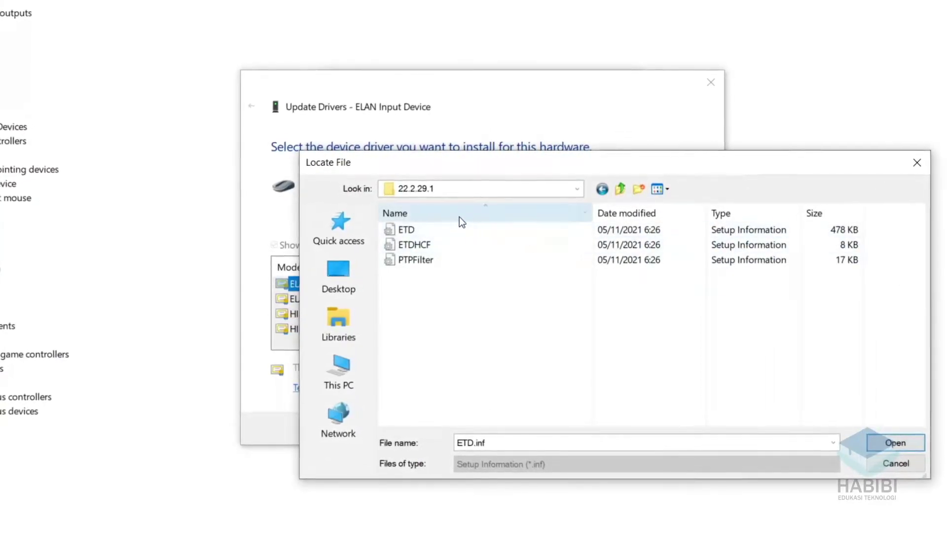
pyautogui.click(436, 224)
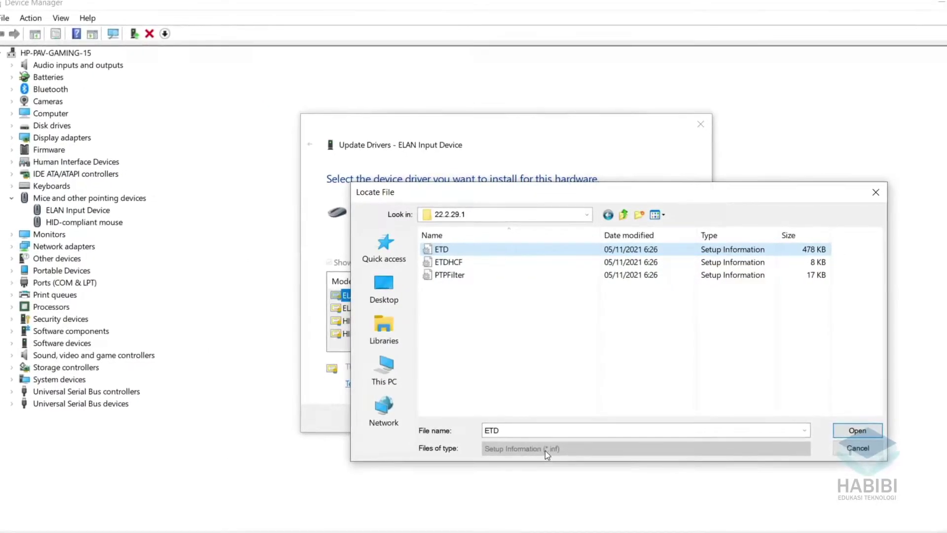
pyautogui.click(859, 431)
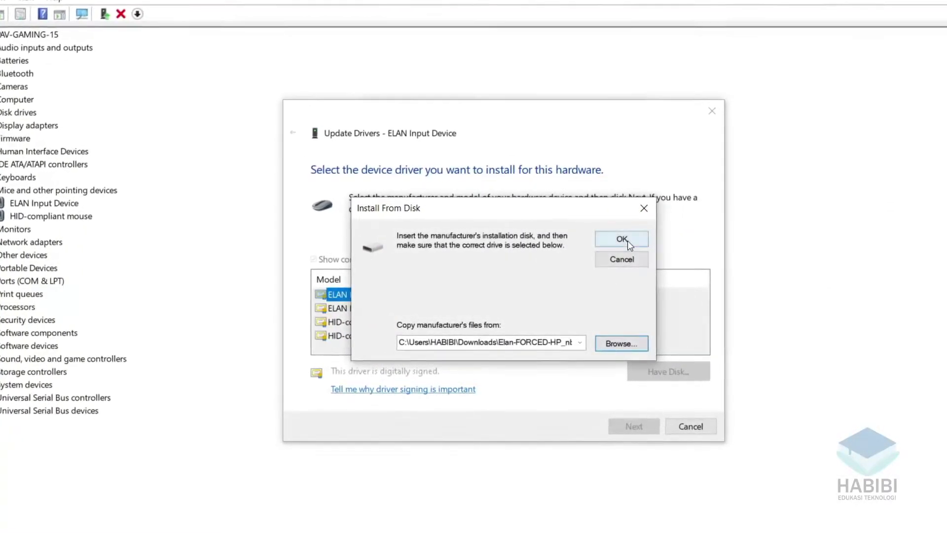
pyautogui.click(623, 239)
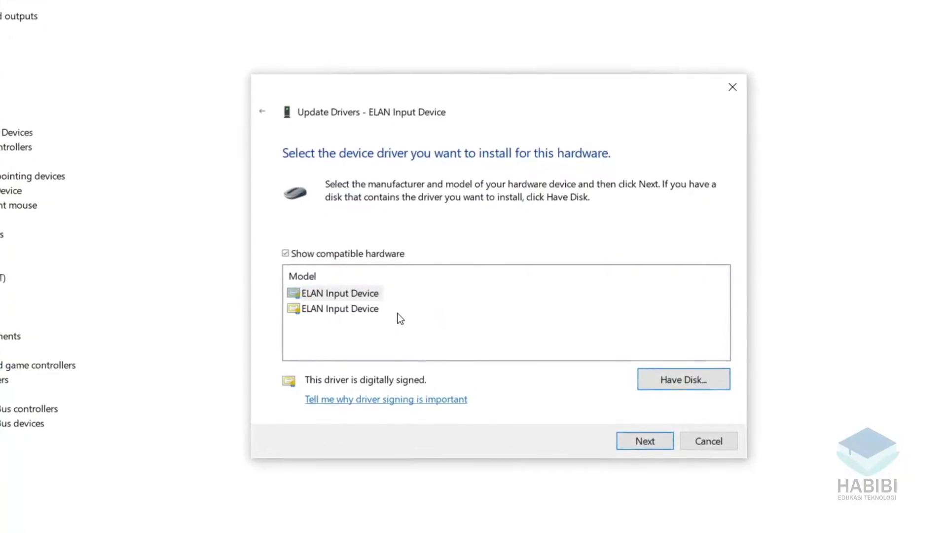
pyautogui.click(646, 449)
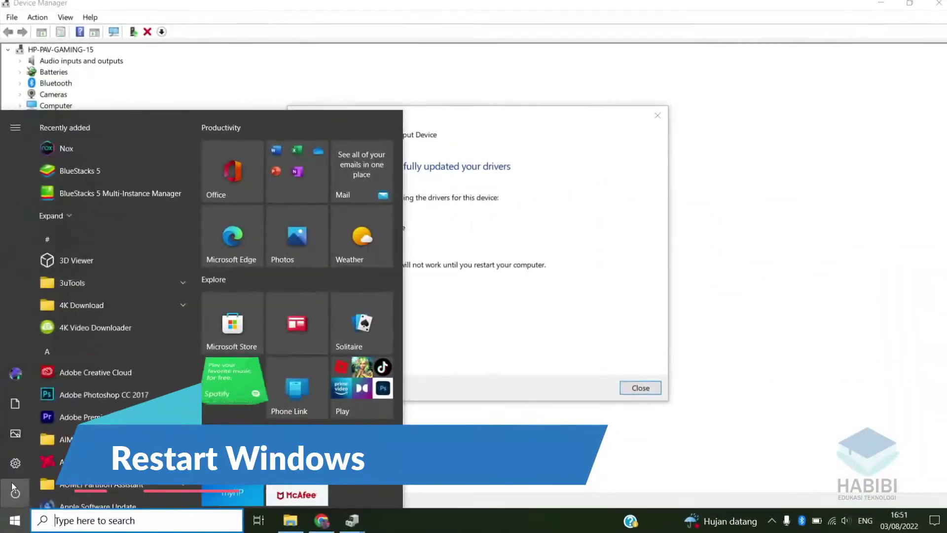
pyautogui.click(13, 489)
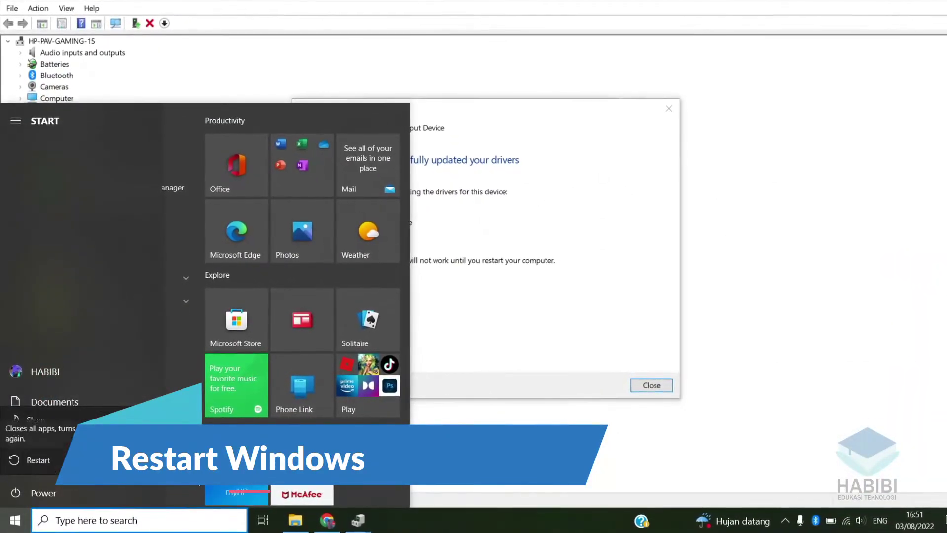
pyautogui.click(614, 344)
pyautogui.click(620, 342)
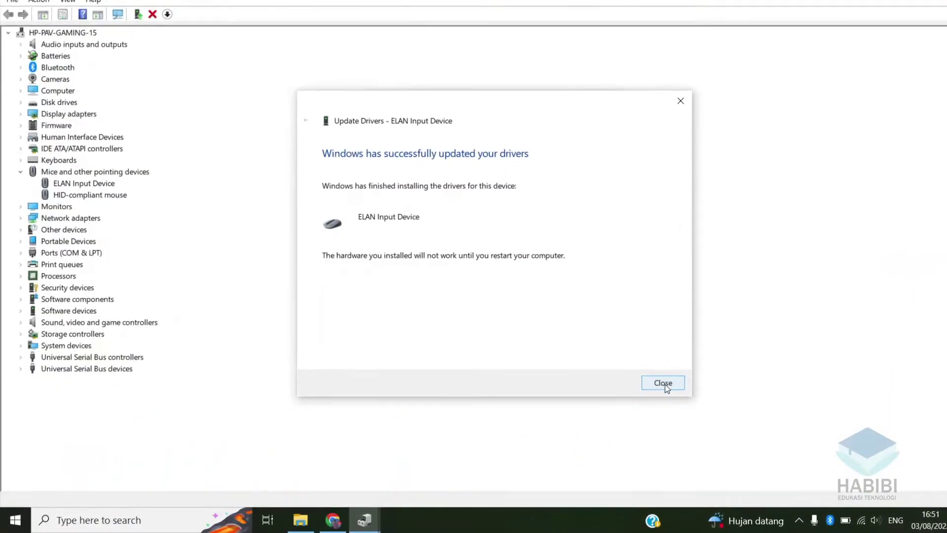
# - Close the finished driver update, check the installed driver's date in the ELAN Input Device properties, and close them
pyautogui.click(661, 383)
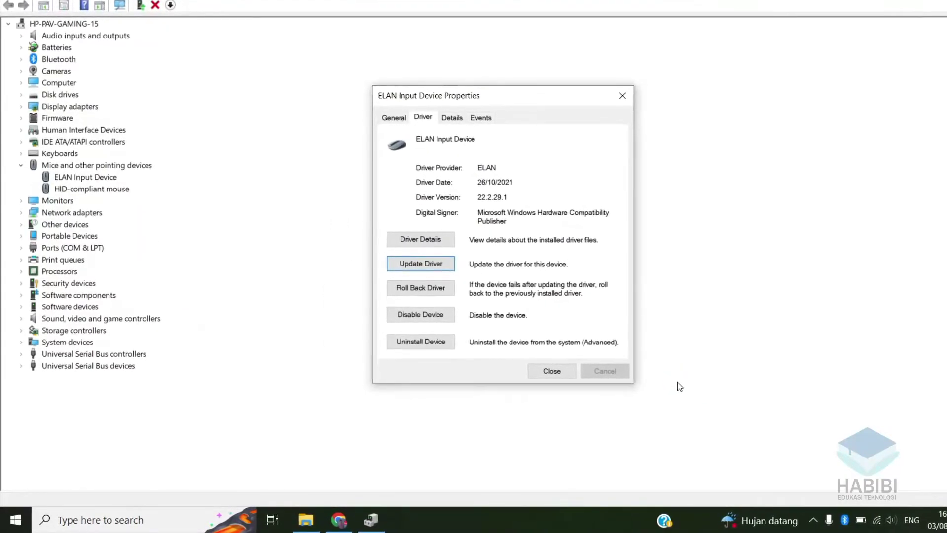
pyautogui.moveTo(519, 179); pyautogui.dragTo(484, 178)
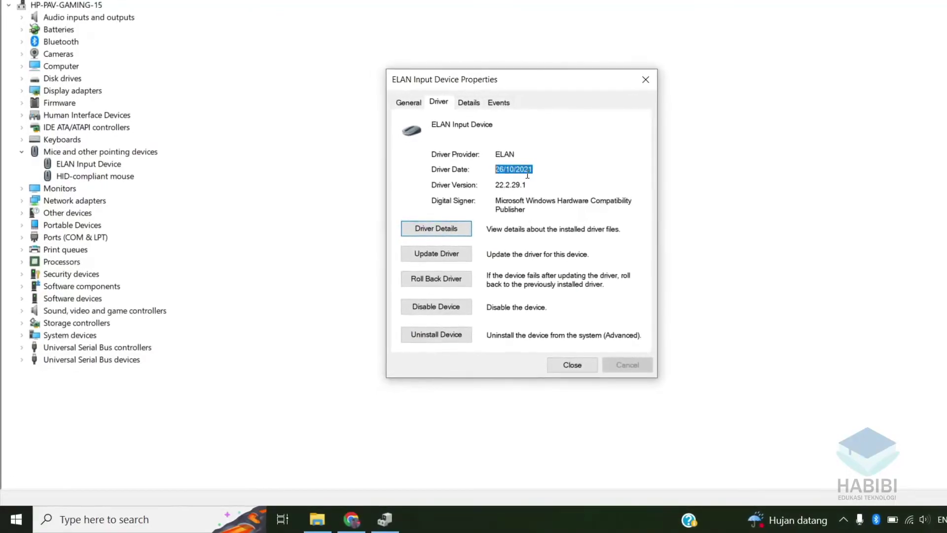
pyautogui.click(589, 360)
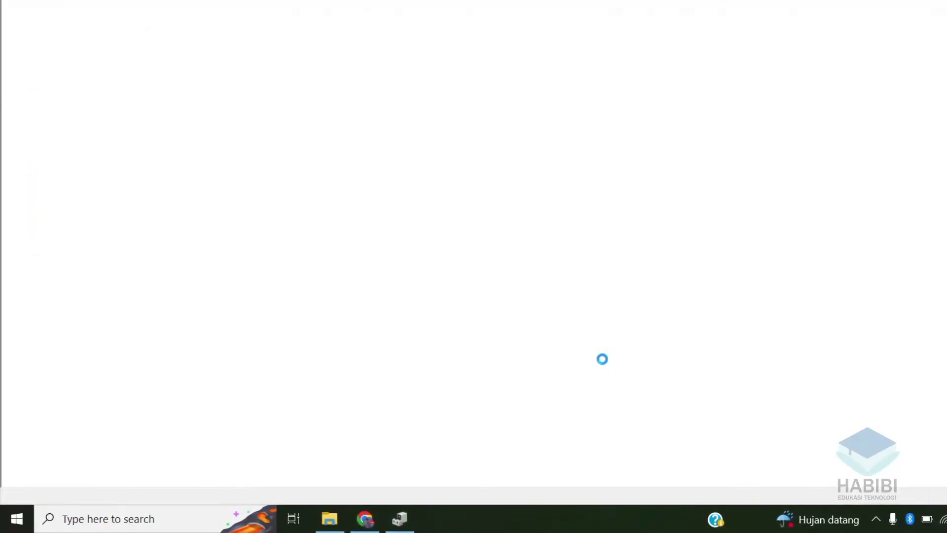